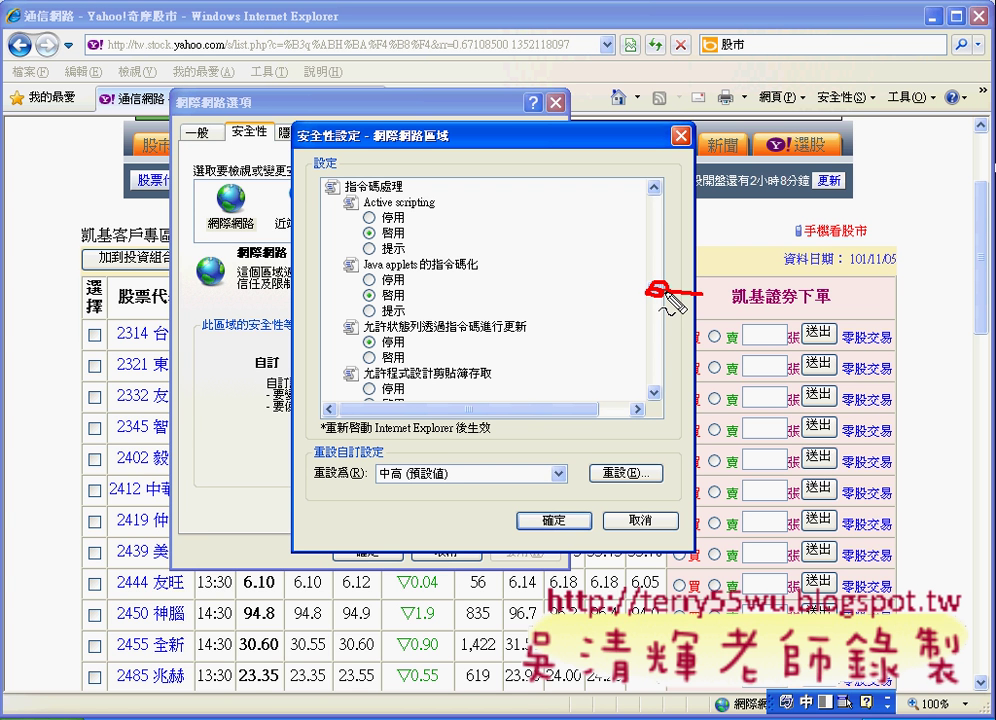
- Set Active scripting to 停用 (Disable) for the Internet zone, accept the warning, and apply Internet Options
{"action": "mouse_move", "coordinate": [722, 281]}
{"action": "left_mouse_down"}
{"action": "mouse_move", "coordinate": [721, 300]}
{"action": "mouse_move", "coordinate": [754, 298]}
{"action": "left_mouse_up"}
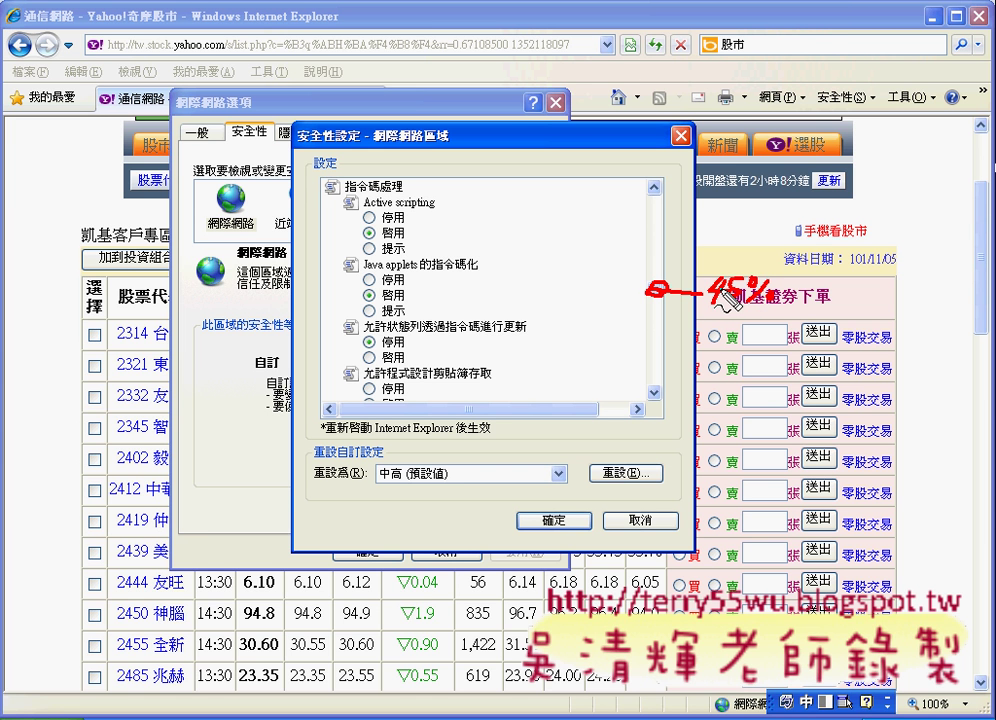
{"action": "mouse_move", "coordinate": [650, 290]}
{"action": "left_mouse_down"}
{"action": "mouse_move", "coordinate": [449, 200]}
{"action": "mouse_move", "coordinate": [461, 196]}
{"action": "mouse_move", "coordinate": [400, 211]}
{"action": "mouse_move", "coordinate": [446, 206]}
{"action": "left_mouse_up"}
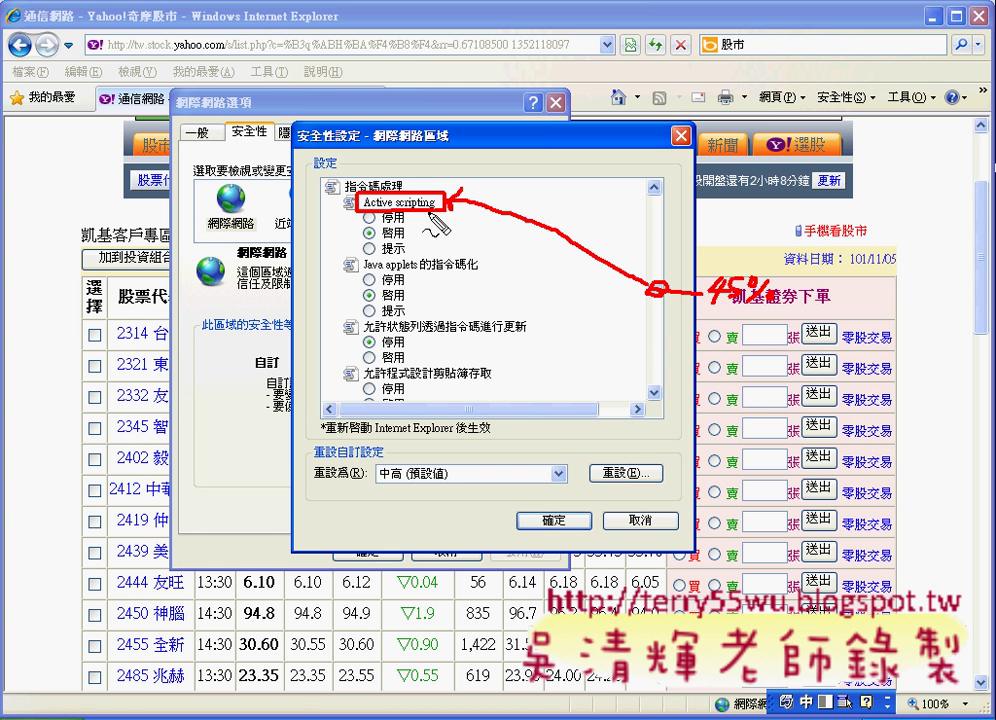
{"action": "mouse_move", "coordinate": [398, 224]}
{"action": "left_mouse_down"}
{"action": "mouse_move", "coordinate": [405, 235]}
{"action": "mouse_move", "coordinate": [385, 232]}
{"action": "mouse_move", "coordinate": [403, 246]}
{"action": "left_mouse_up"}
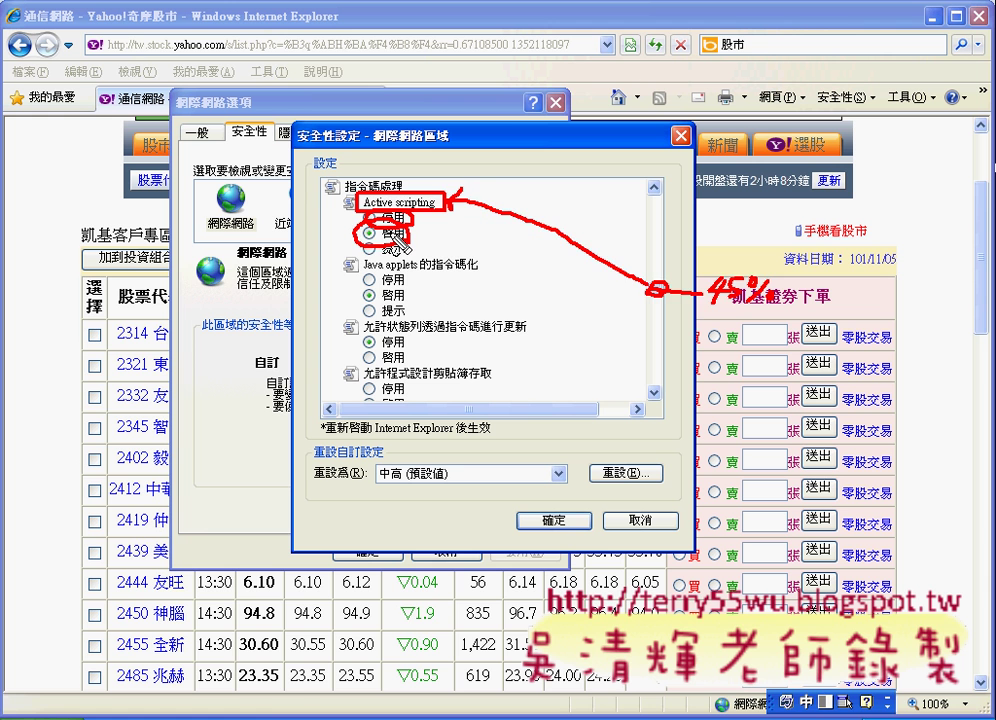
{"action": "left_click", "coordinate": [380, 217]}
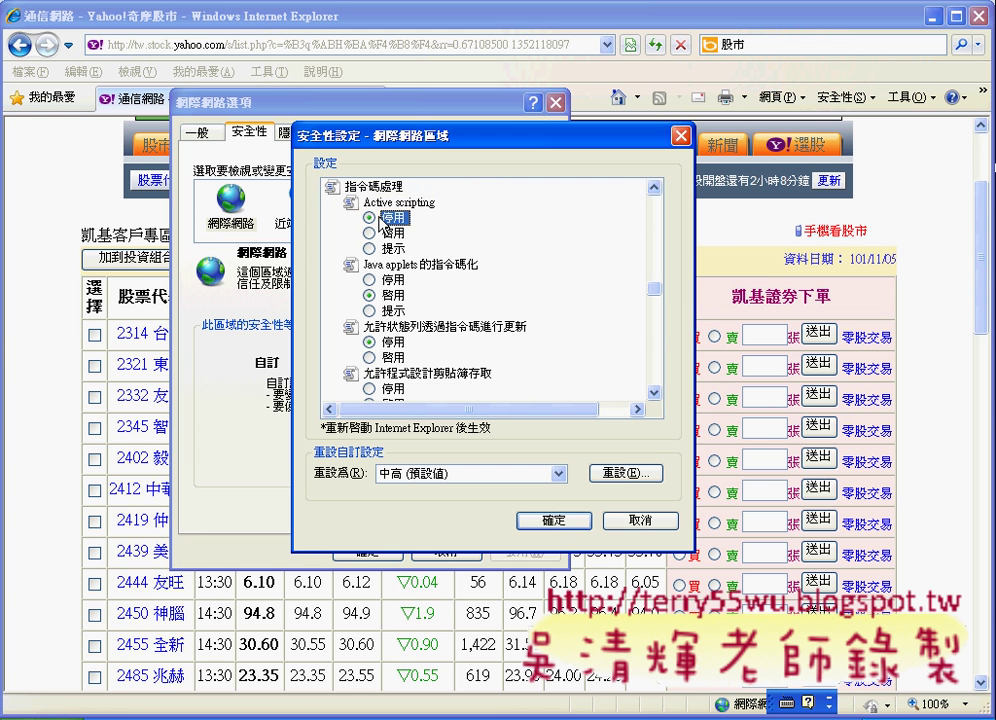
{"action": "left_click", "coordinate": [565, 524]}
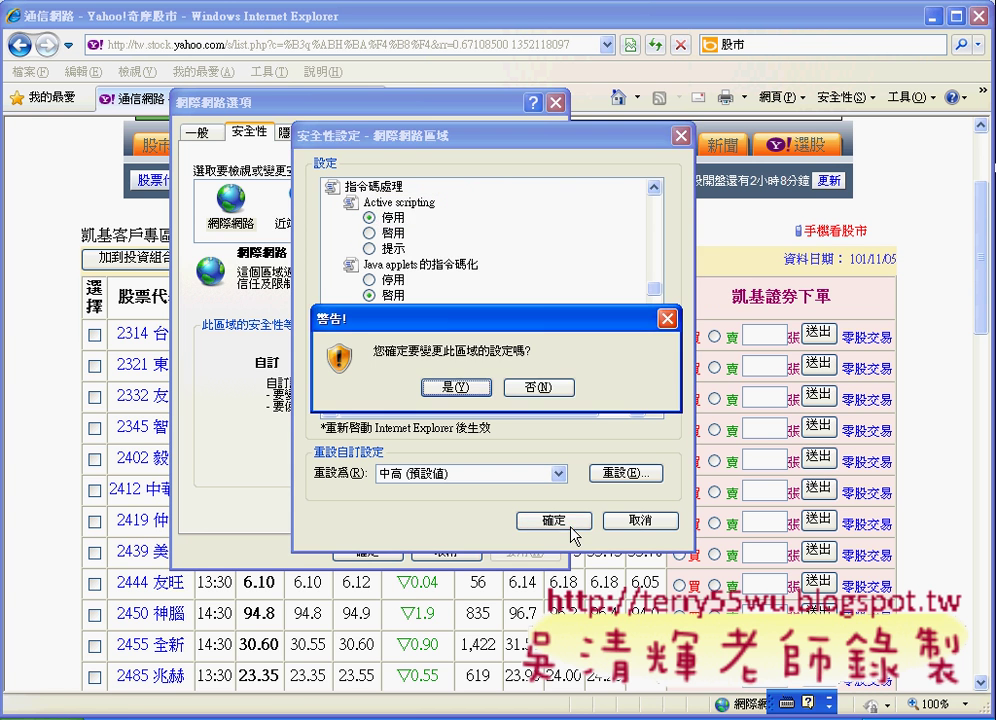
{"action": "left_click", "coordinate": [472, 388]}
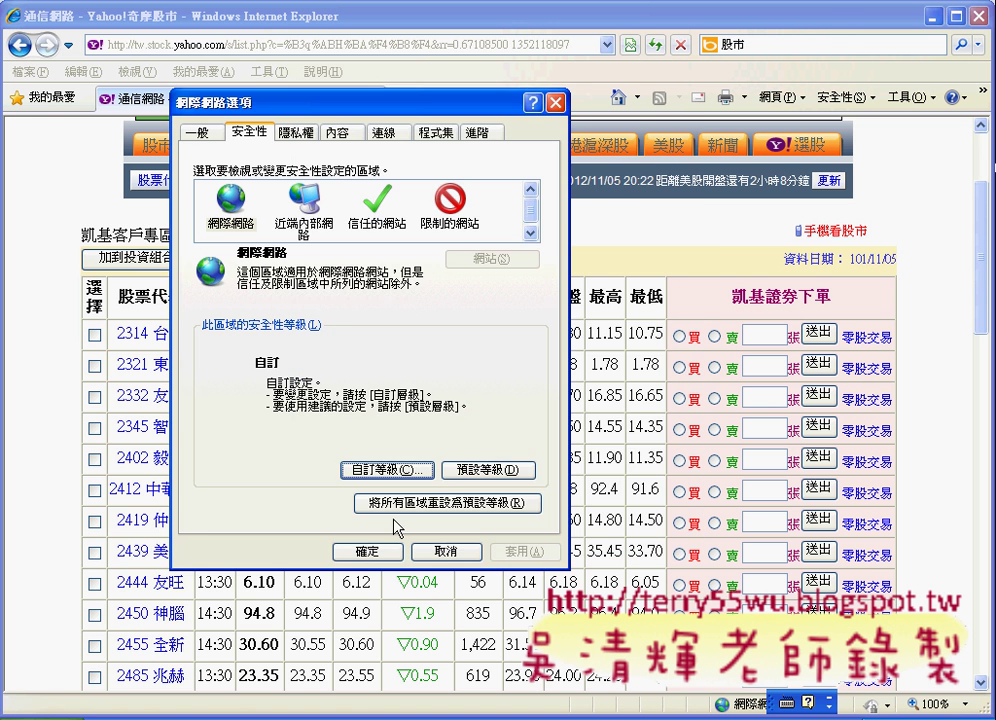
{"action": "left_click", "coordinate": [380, 552]}
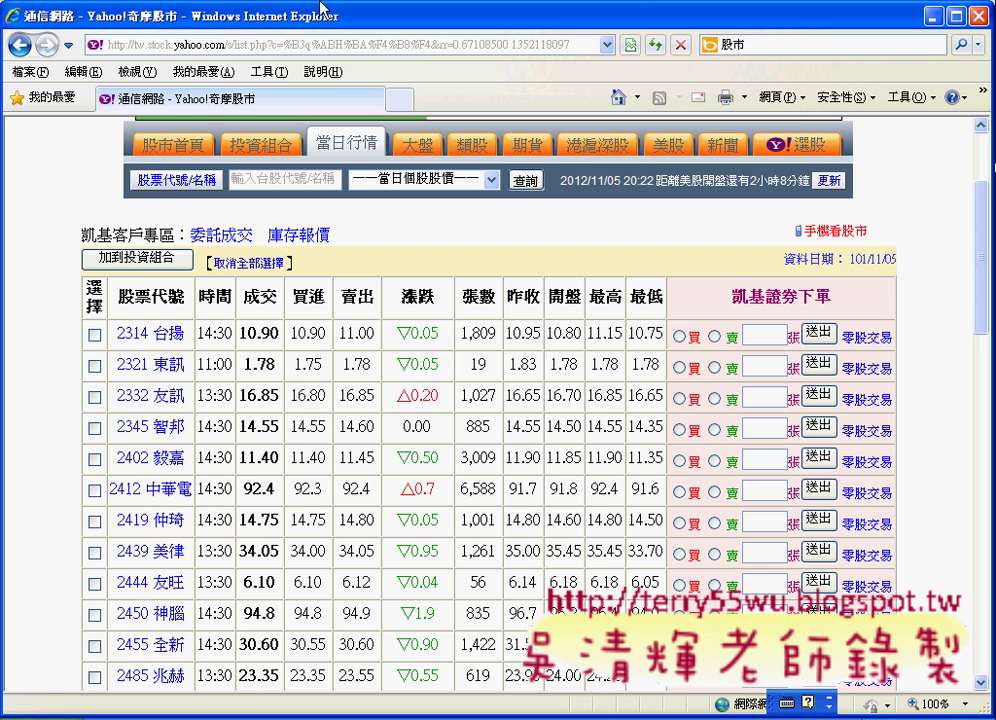
- In the workbook, clear the contents of row 1 and add a new blank worksheet
{"action": "left_click", "coordinate": [934, 17]}
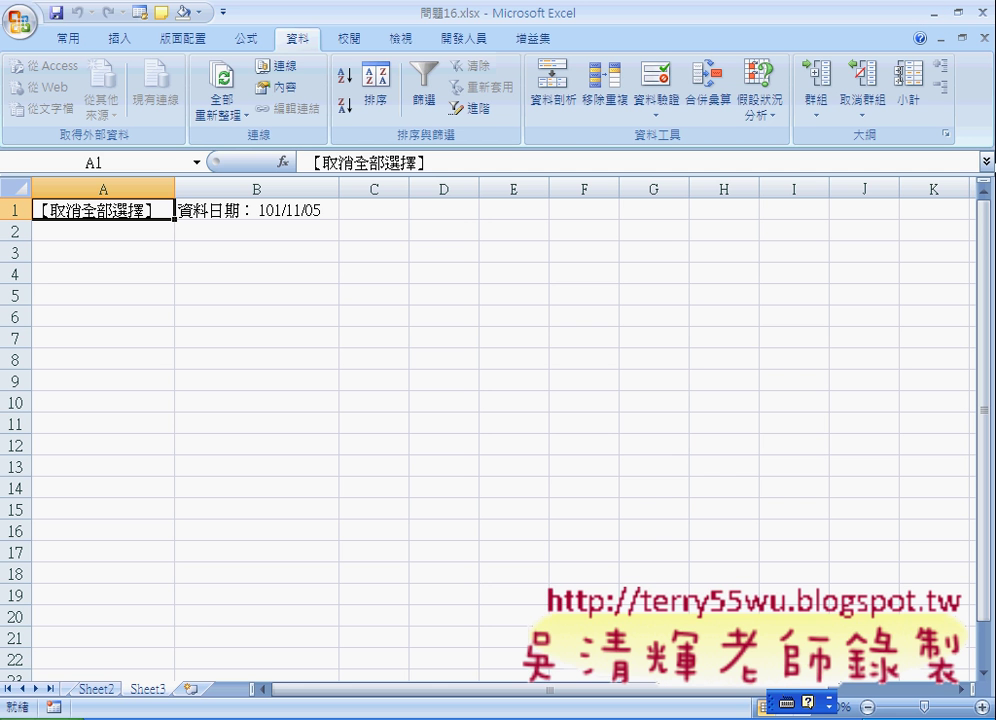
{"action": "left_click", "coordinate": [15, 209]}
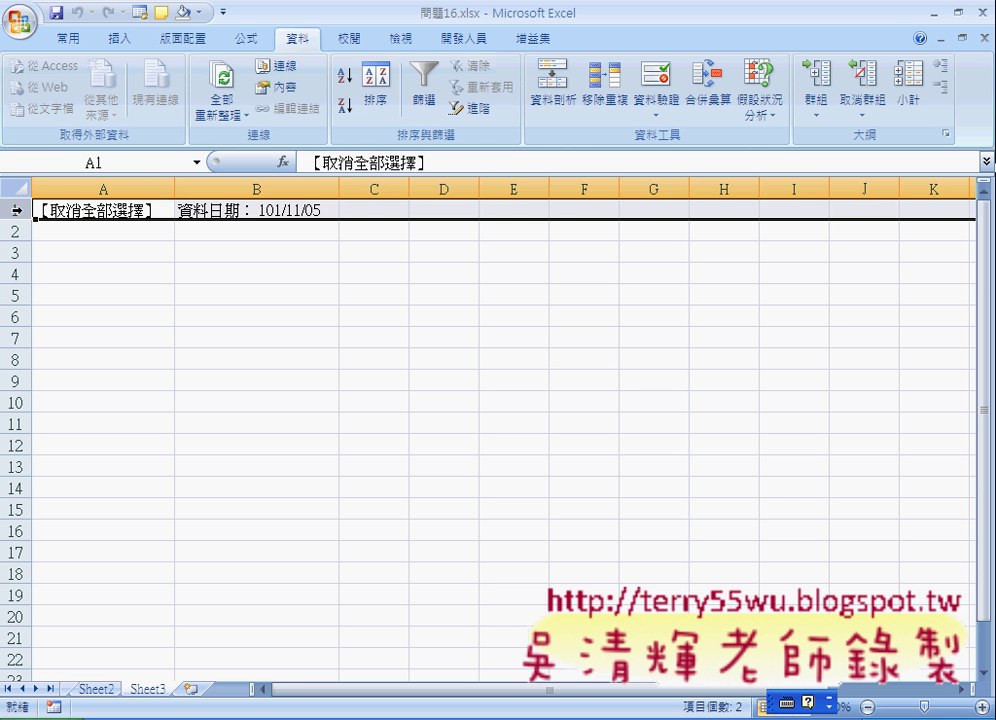
{"action": "key", "text": "Delete"}
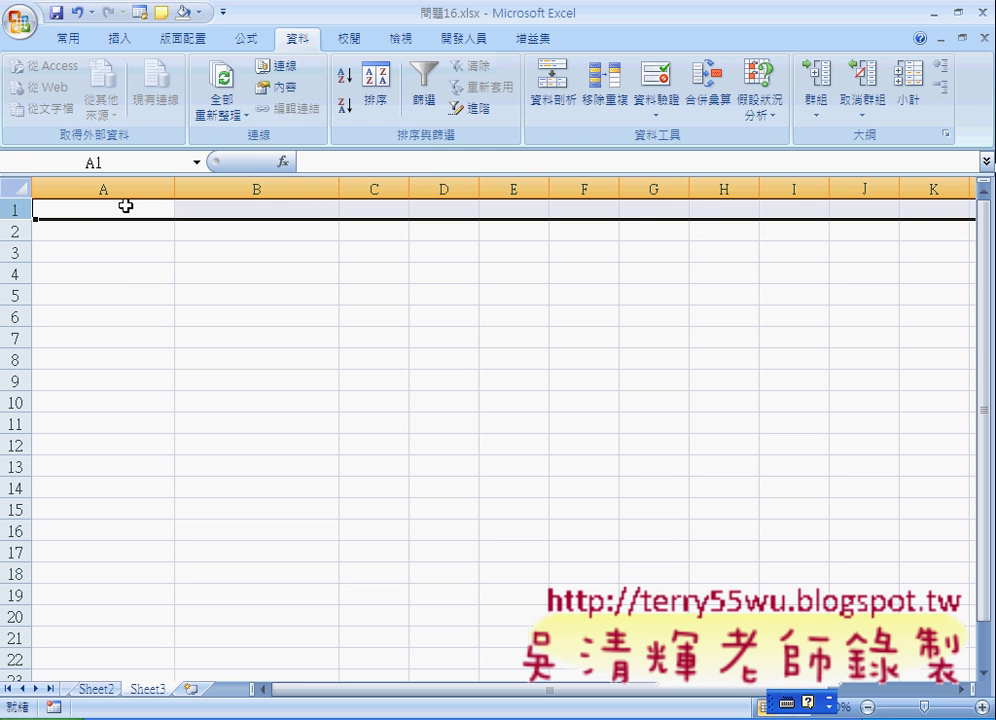
{"action": "left_click", "coordinate": [107, 210]}
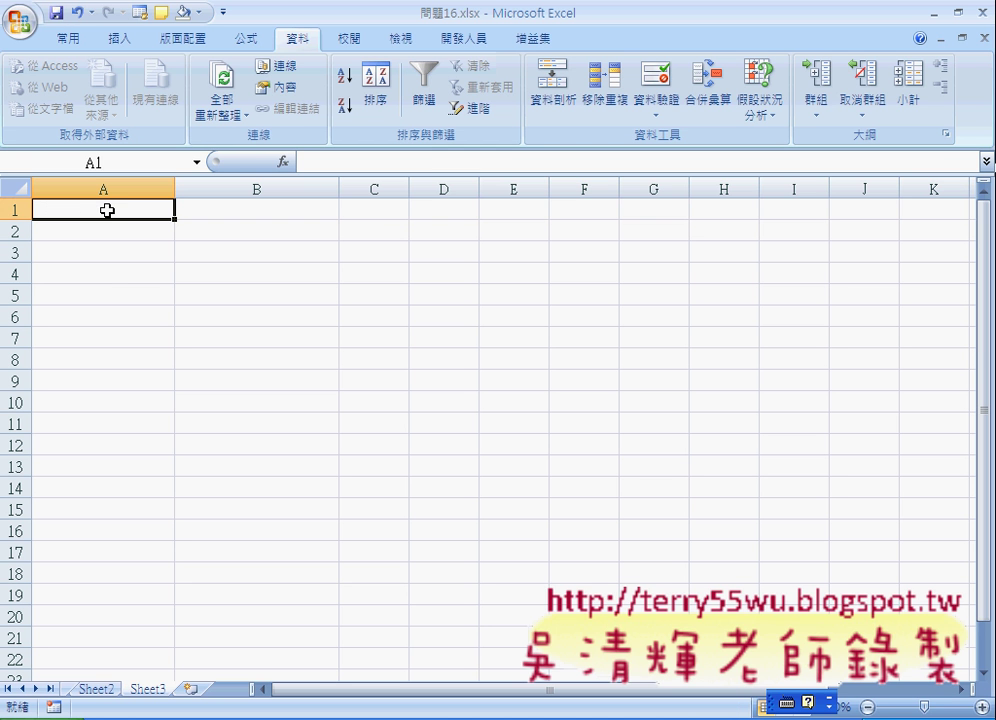
{"action": "left_click", "coordinate": [190, 688]}
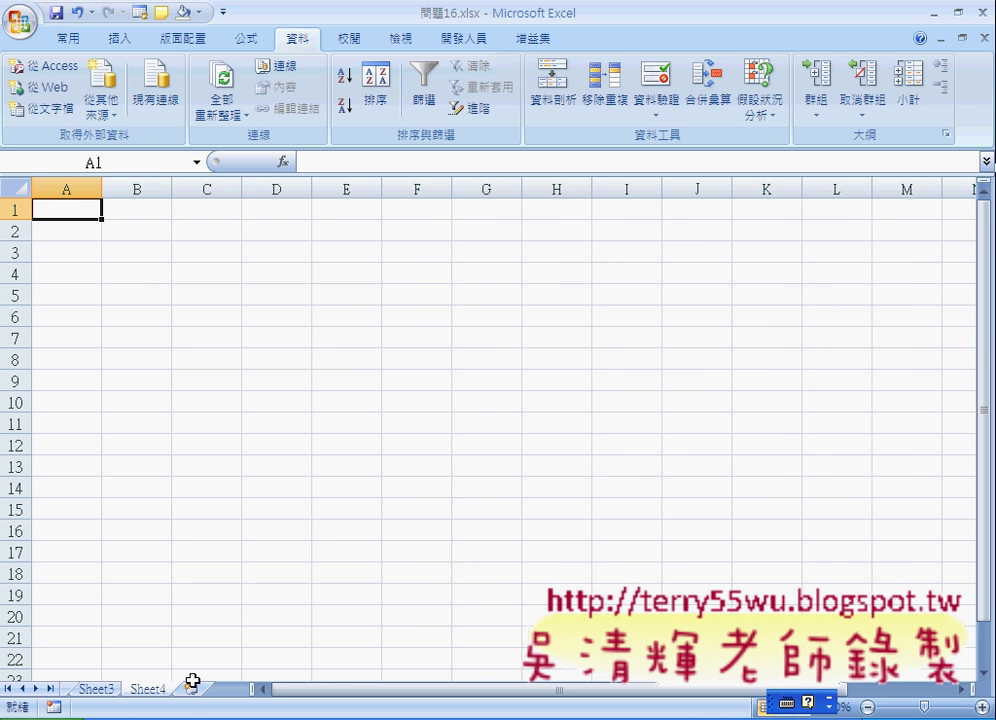
- Start a From Web query and load the pasted Yahoo stock page address in the preview
{"action": "left_click", "coordinate": [48, 87]}
{"action": "right_click", "coordinate": [189, 62]}
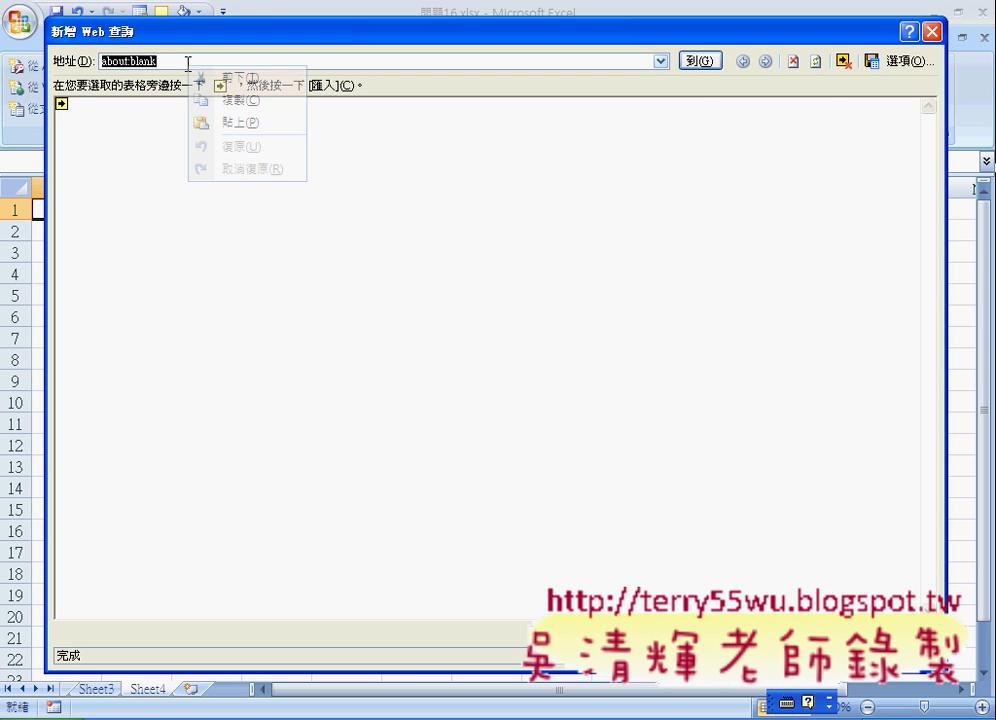
{"action": "left_click", "coordinate": [224, 122]}
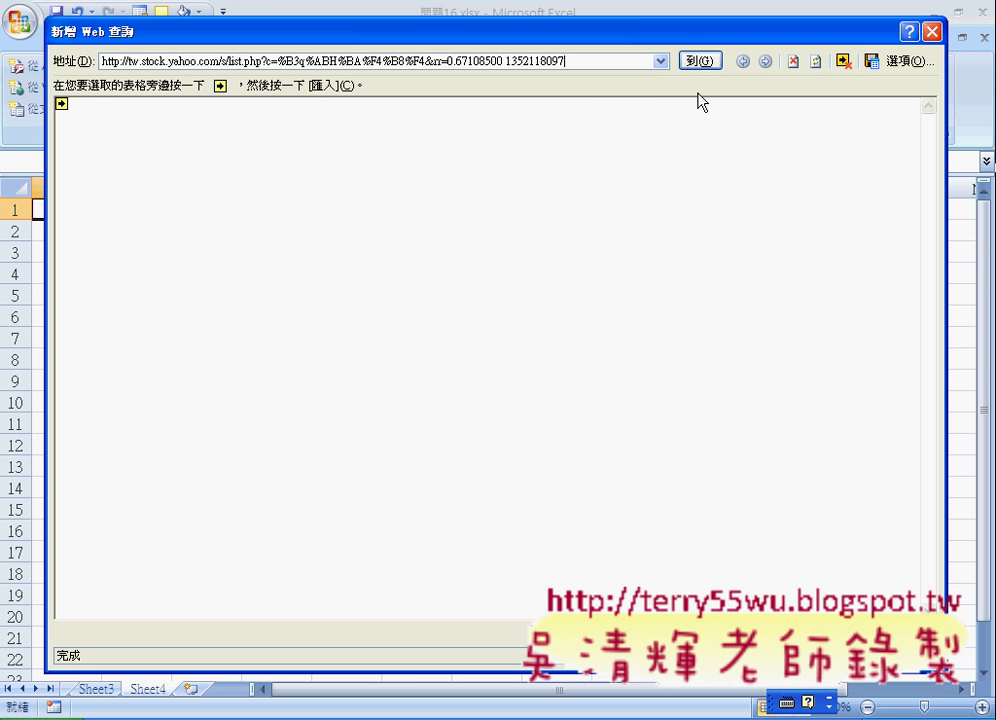
{"action": "left_click", "coordinate": [701, 62]}
- Select the Yahoo stock quote table in the query preview and import it
{"action": "scroll", "coordinate": [676, 252], "scroll_direction": "down", "scroll_amount": 1}
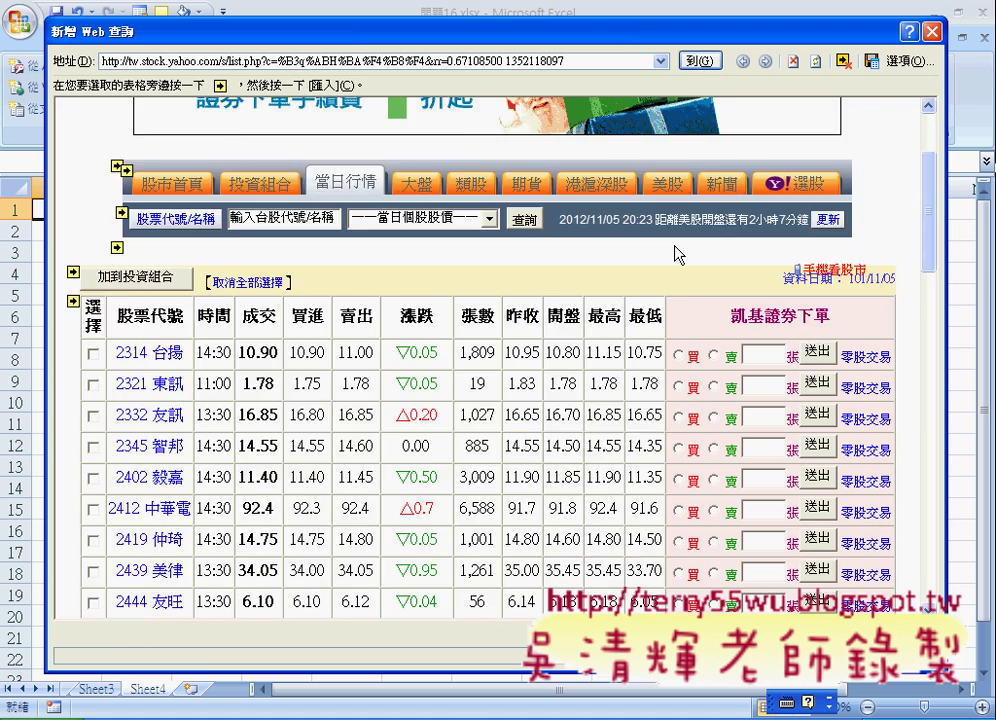
{"action": "scroll", "coordinate": [676, 252], "scroll_direction": "down", "scroll_amount": 4}
{"action": "scroll", "coordinate": [676, 252], "scroll_direction": "down", "scroll_amount": 3}
{"action": "scroll", "coordinate": [676, 252], "scroll_direction": "down", "scroll_amount": 1}
{"action": "scroll", "coordinate": [676, 252], "scroll_direction": "up", "scroll_amount": 2}
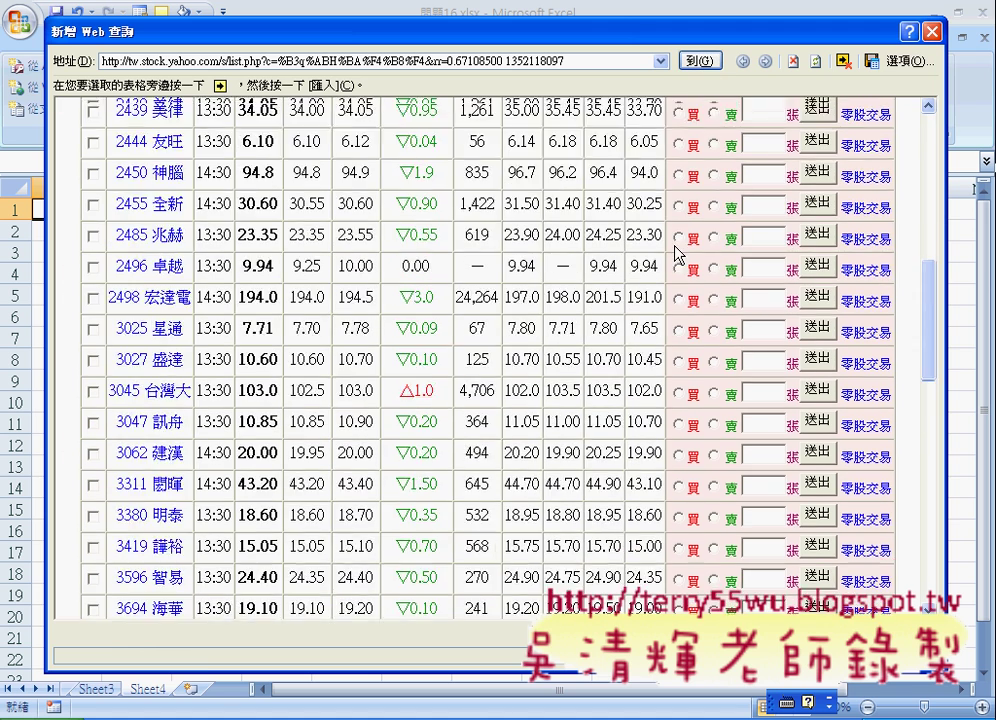
{"action": "scroll", "coordinate": [676, 252], "scroll_direction": "up", "scroll_amount": 3}
{"action": "scroll", "coordinate": [676, 253], "scroll_direction": "up", "scroll_amount": 2}
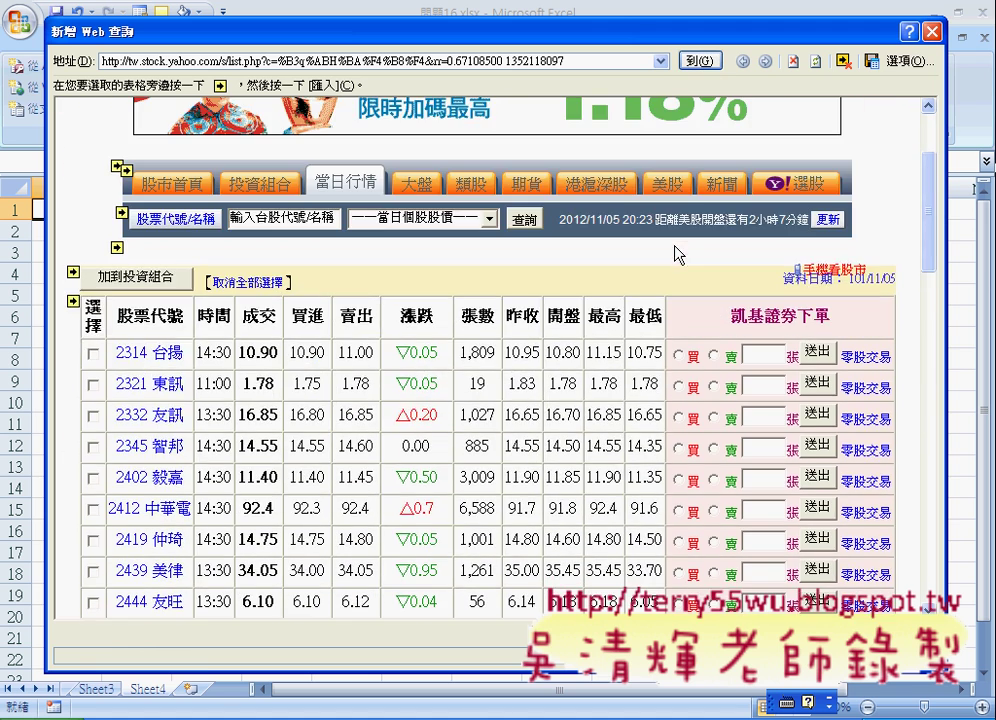
{"action": "left_click", "coordinate": [72, 301]}
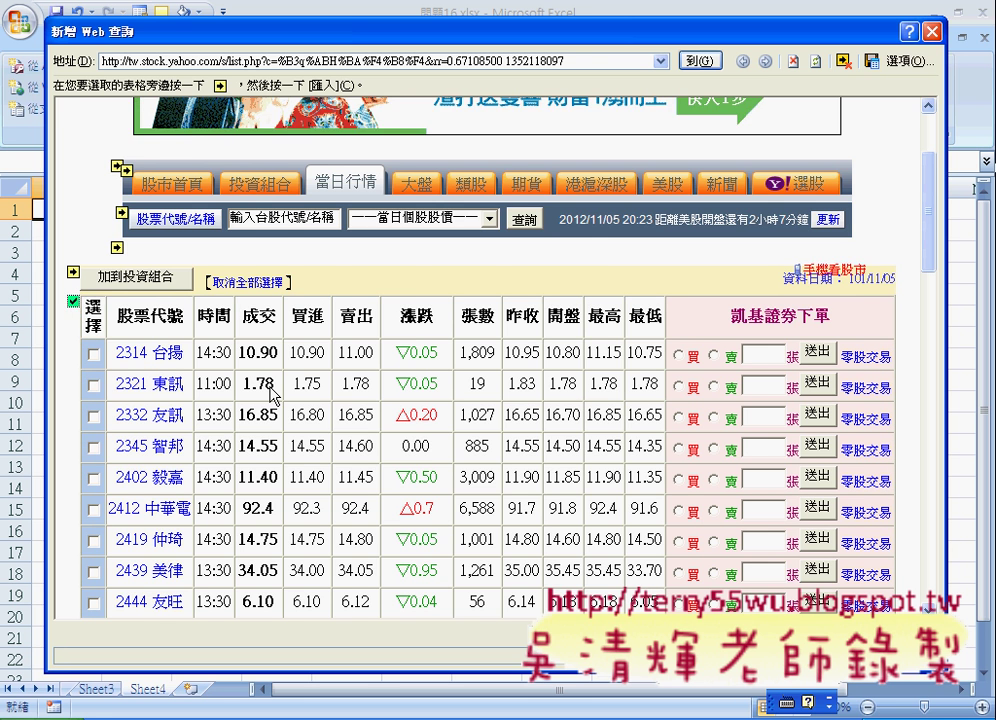
{"action": "scroll", "coordinate": [272, 395], "scroll_direction": "down", "scroll_amount": 3}
{"action": "left_click", "coordinate": [322, 85]}
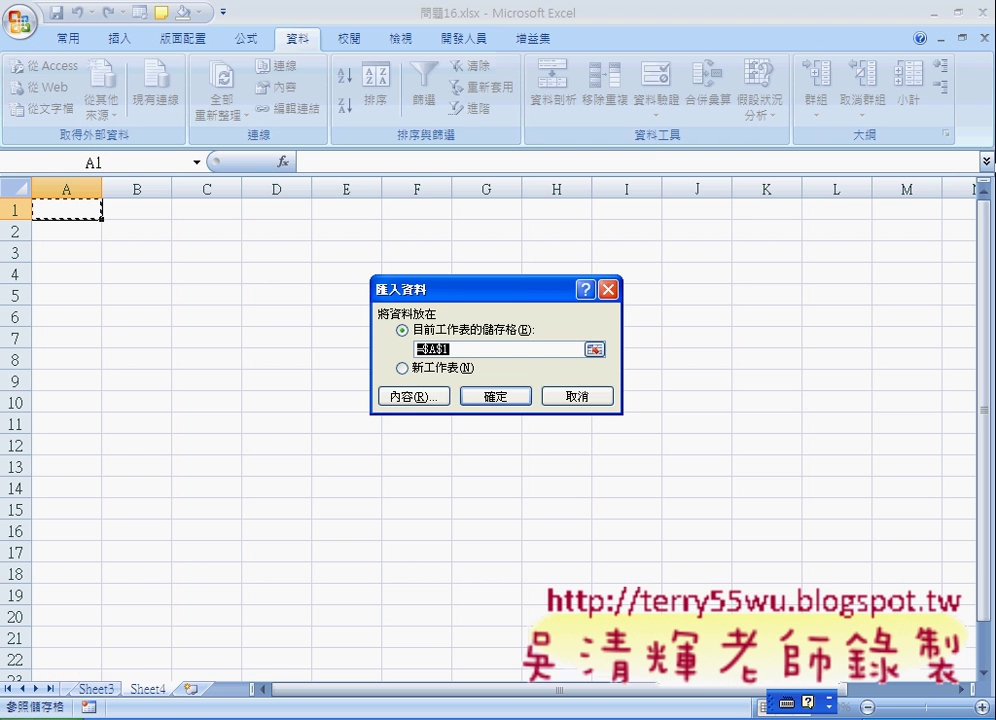
- Keep Existing worksheet at =$A$1 and confirm to import the stock table
{"action": "left_click", "coordinate": [505, 399]}
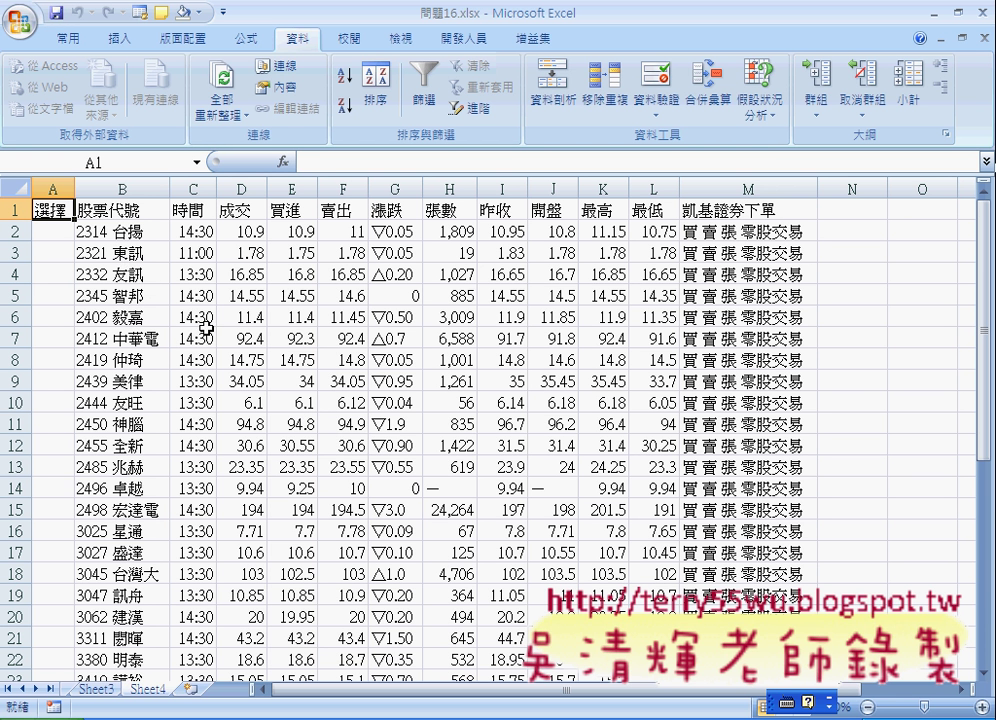
- Inspect the imported values: price 10.9 in D2 and change ▽0.05 in G2
{"action": "left_click_drag", "start_coordinate": [185, 232], "coordinate": [240, 254]}
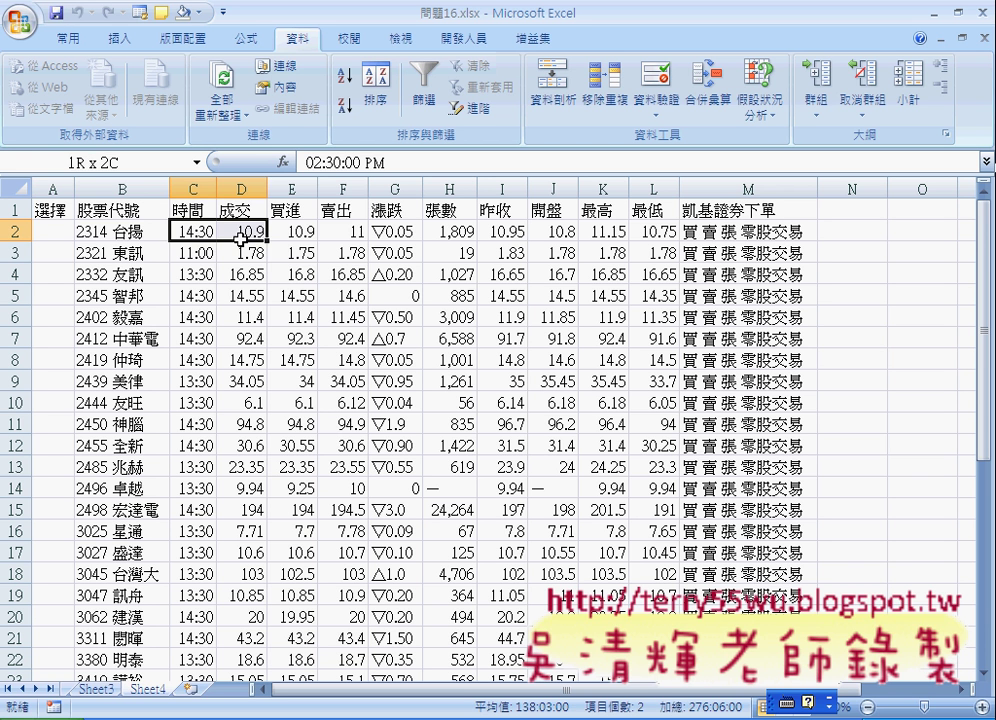
{"action": "left_click", "coordinate": [240, 231]}
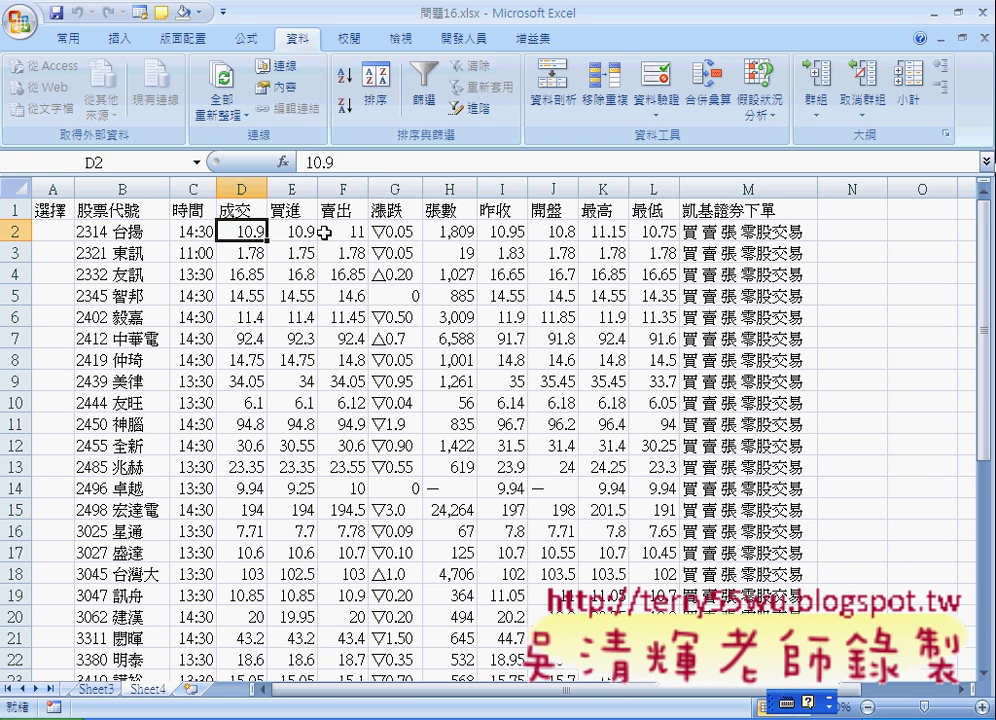
{"action": "left_click", "coordinate": [398, 231]}
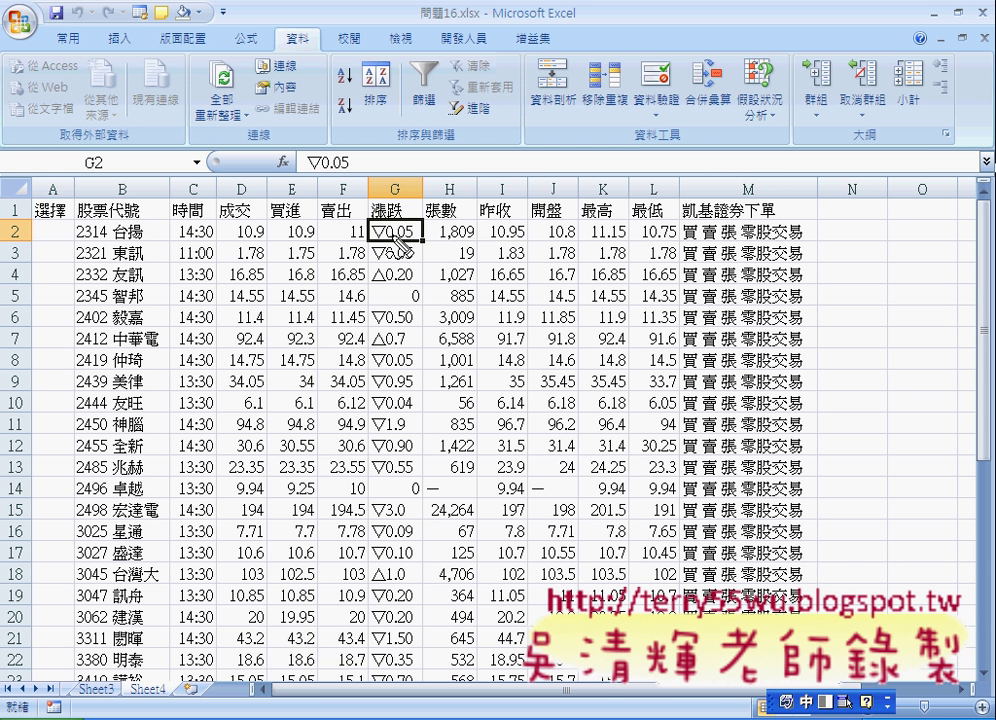
- Circle the ▽ symbol in G2, clear the annotation, and switch to Internet Explorer
{"action": "key", "text": "ctrl+space"}
{"action": "mouse_move", "coordinate": [373, 236]}
{"action": "left_mouse_down"}
{"action": "mouse_move", "coordinate": [380, 224]}
{"action": "mouse_move", "coordinate": [378, 284]}
{"action": "left_mouse_up"}
{"action": "key", "text": "Escape"}
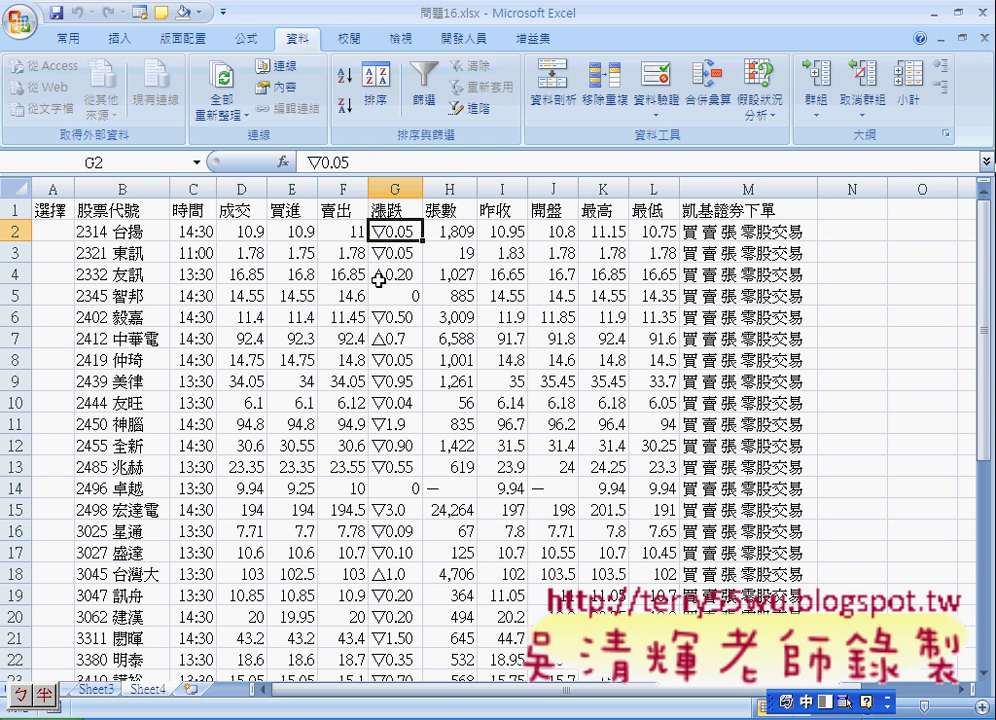
{"action": "key", "text": "alt+Tab"}
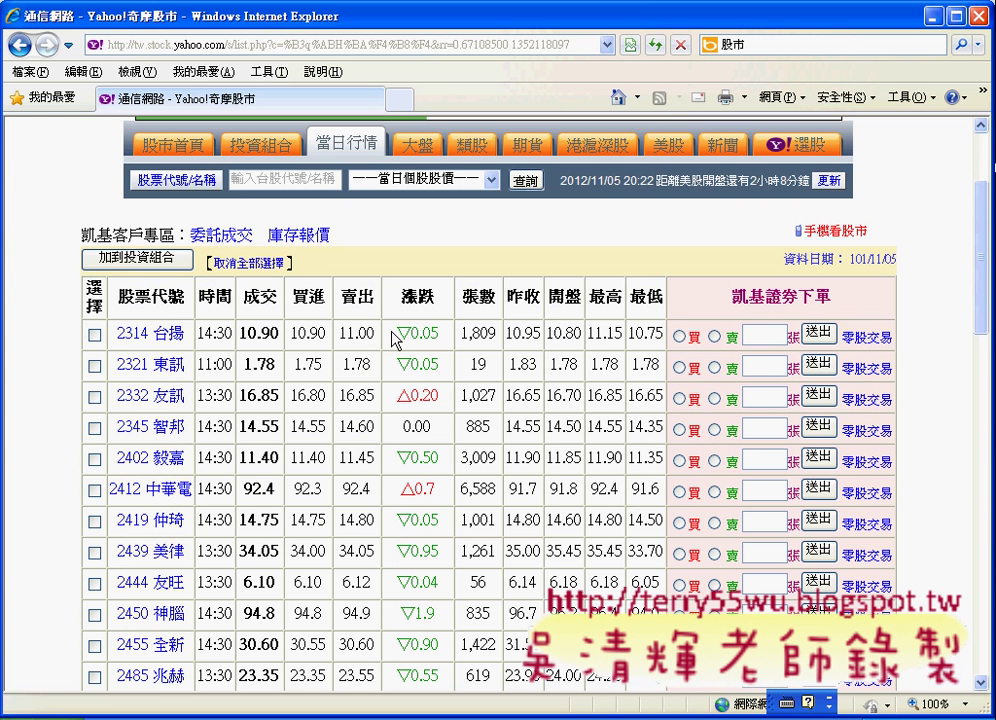
- Compare the page's ▽0.05 and △0.20 change values with cell G4 in Excel
{"action": "left_click_drag", "start_coordinate": [396, 333], "coordinate": [440, 333]}
{"action": "left_click_drag", "start_coordinate": [397, 395], "coordinate": [438, 395]}
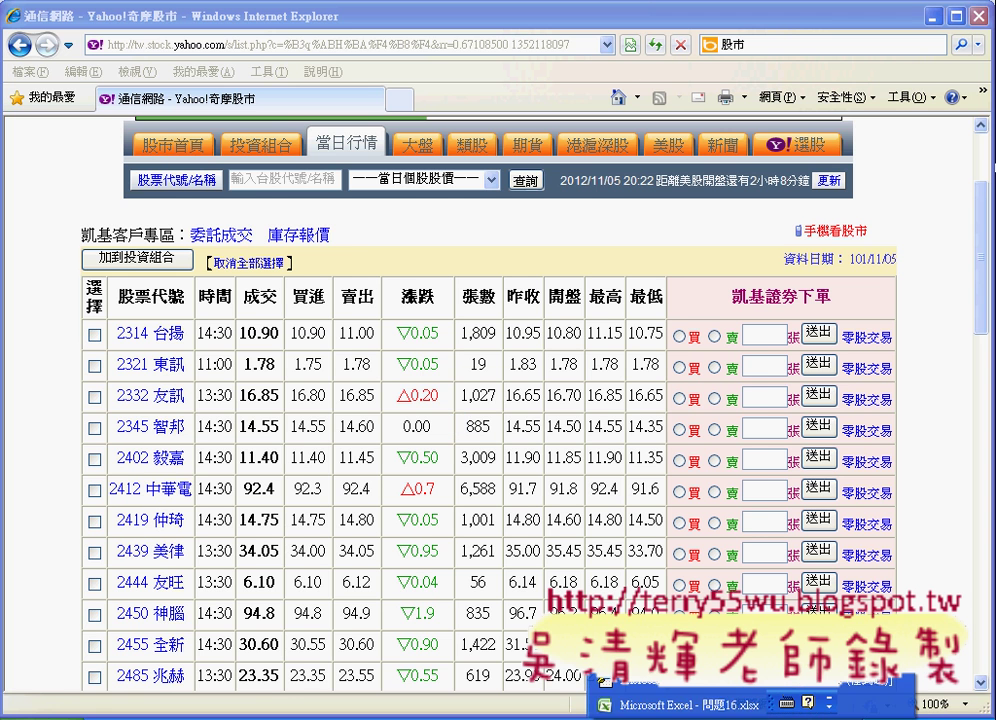
{"action": "left_click", "coordinate": [660, 700]}
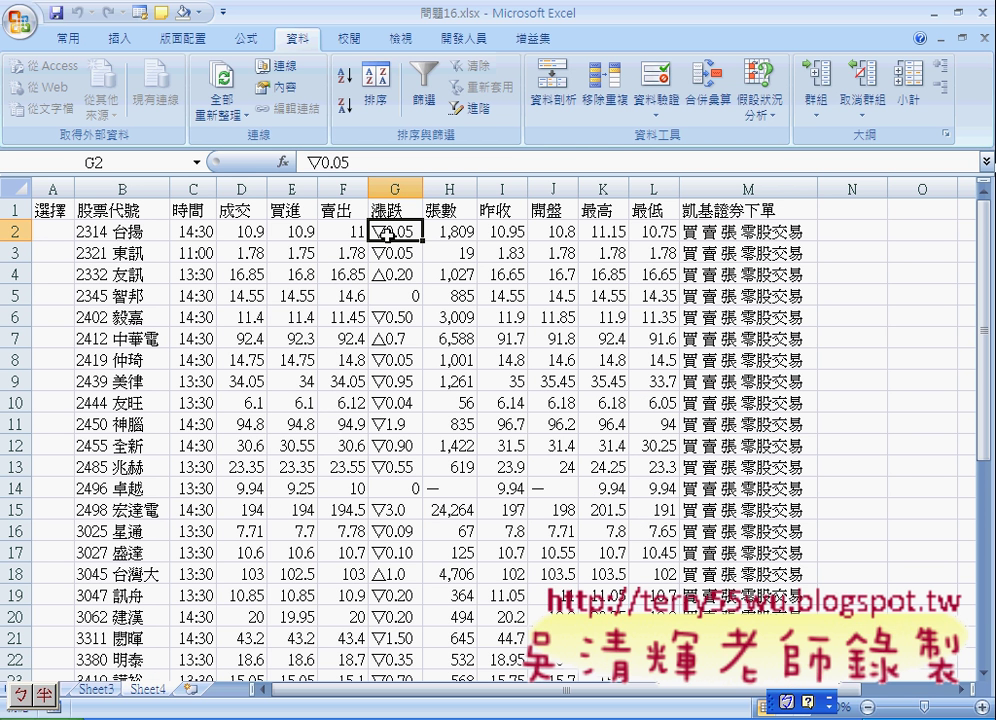
{"action": "left_click", "coordinate": [395, 274]}
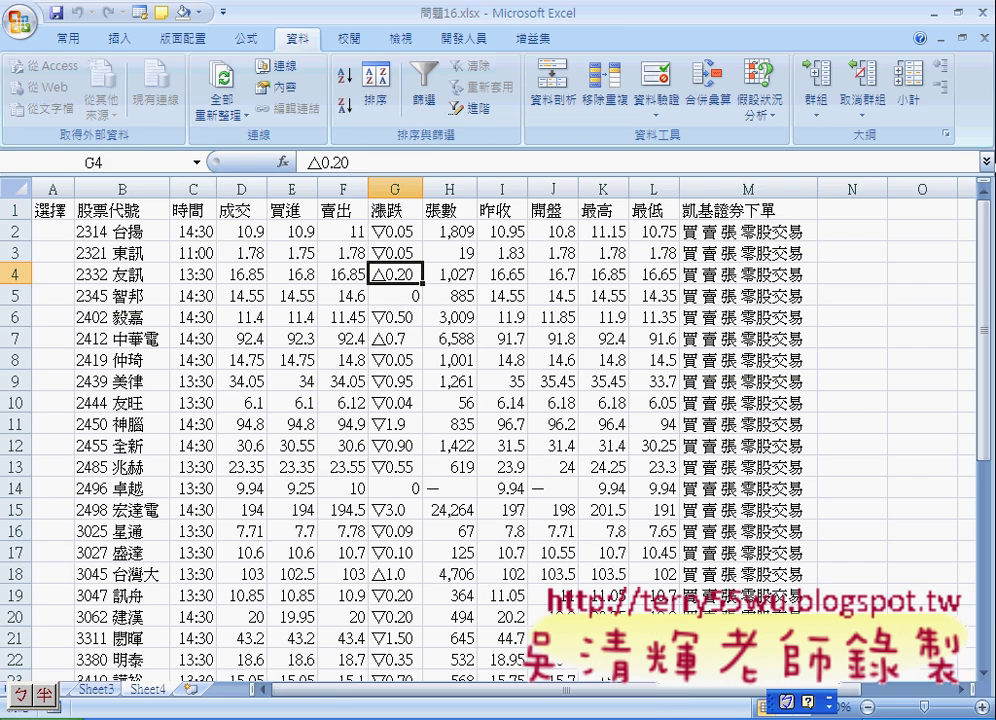
{"action": "key", "text": "alt+Tab"}
{"action": "left_click", "coordinate": [268, 72]}
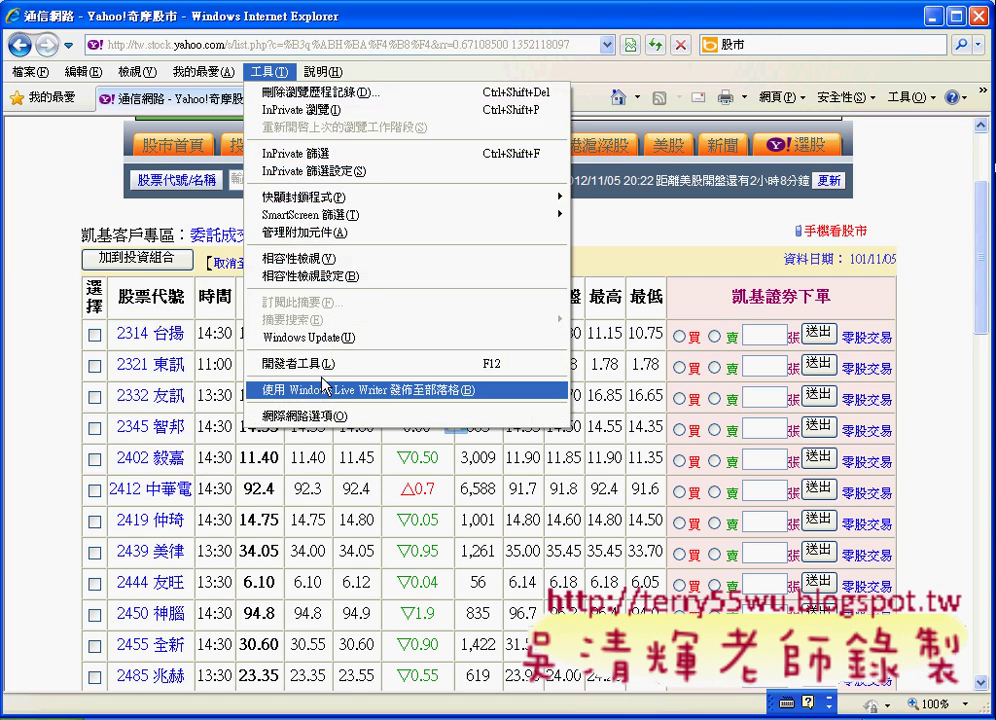
- Set Active scripting to 啟用 (Enable) in the Internet zone's Custom Level security settings
{"action": "left_click", "coordinate": [250, 293]}
{"action": "left_click", "coordinate": [99, 175]}
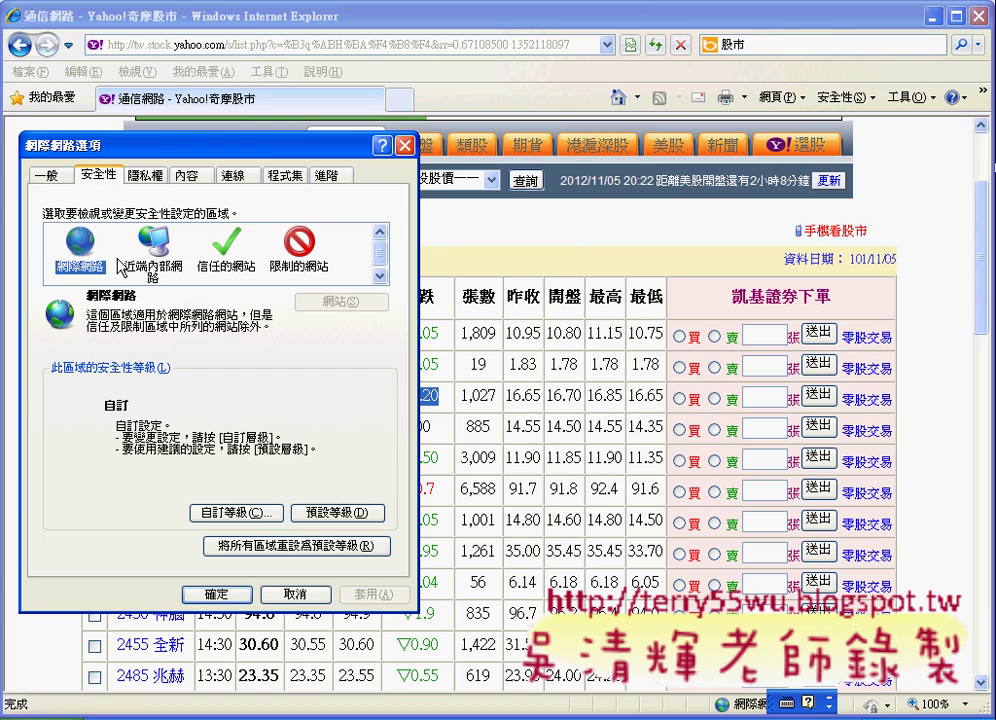
{"action": "left_click", "coordinate": [237, 511]}
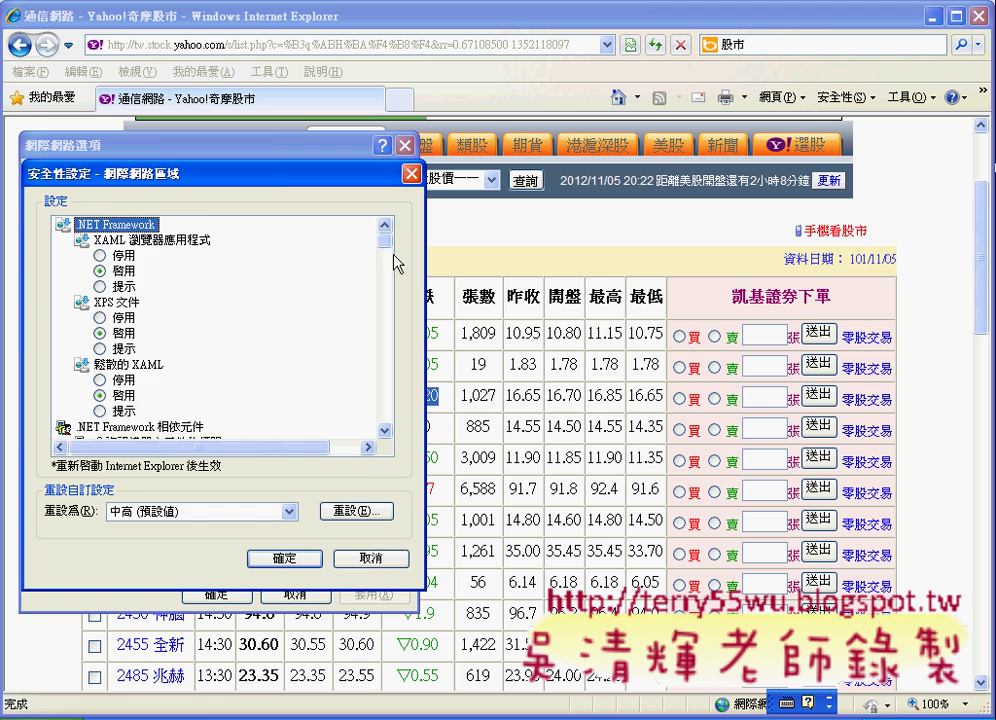
{"action": "left_click_drag", "start_coordinate": [386, 250], "coordinate": [389, 275]}
{"action": "left_click_drag", "start_coordinate": [386, 314], "coordinate": [388, 332]}
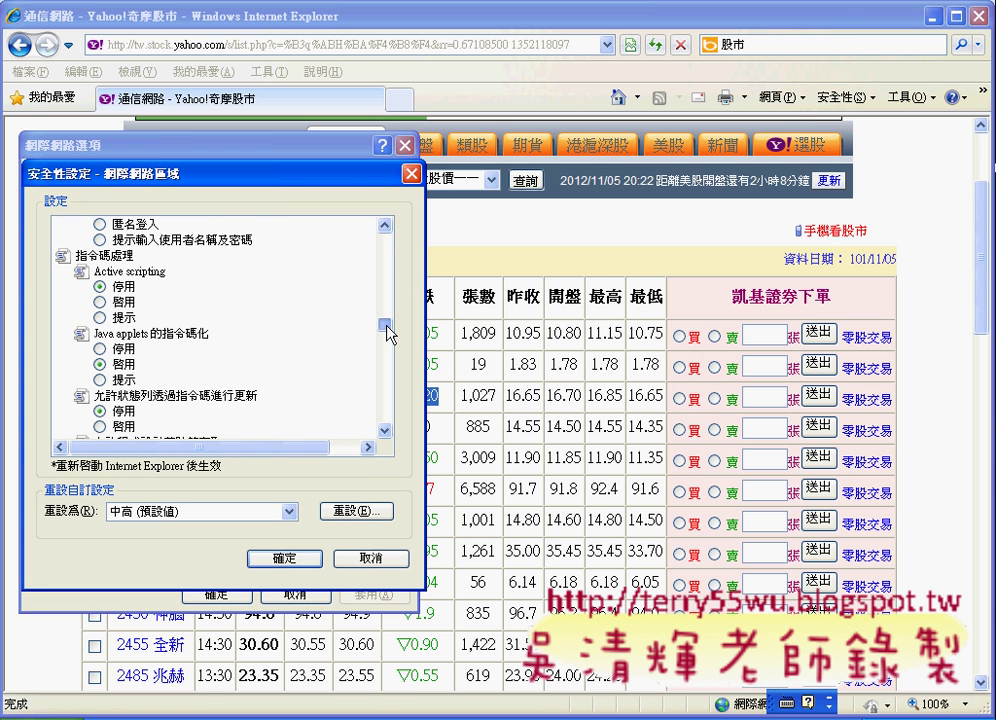
{"action": "left_click", "coordinate": [117, 301]}
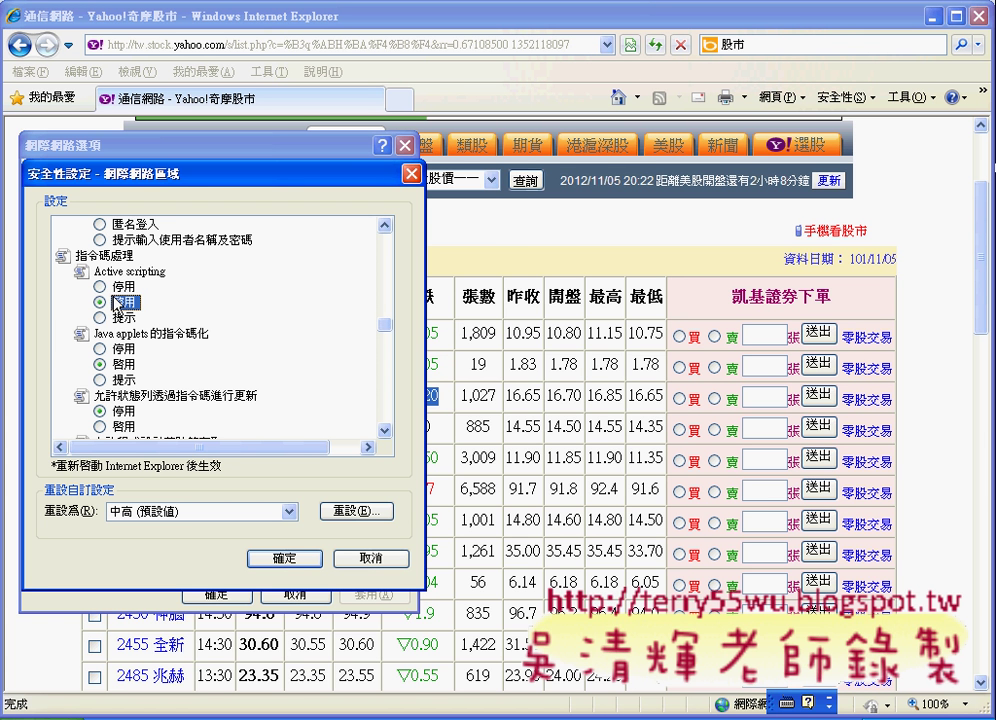